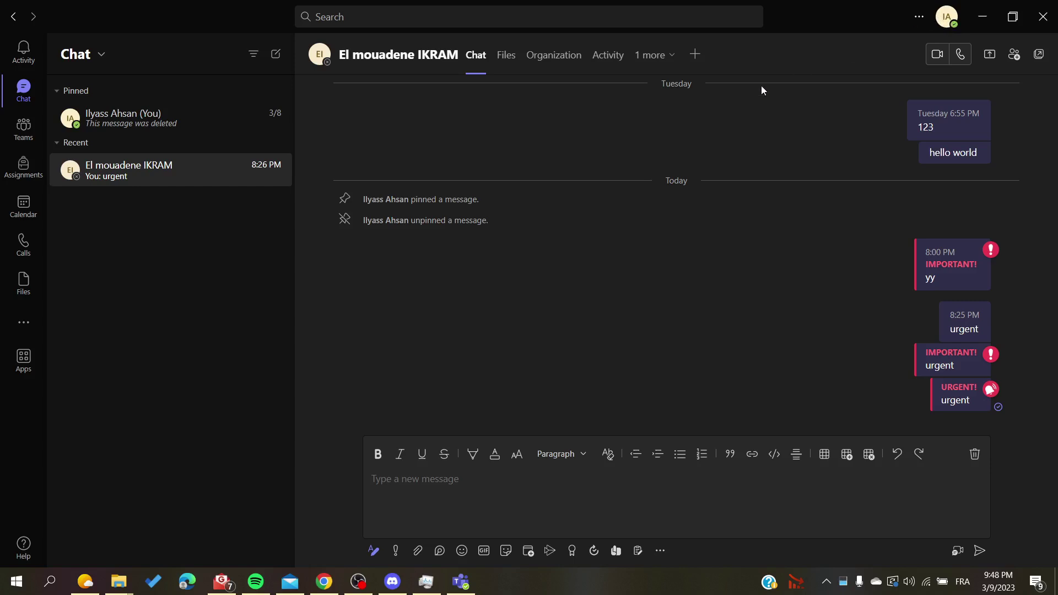
Switch to Teams with Ctrl+3 and show the Meet team's General channel posts.
key(ctrl+3)
click(940, 19)
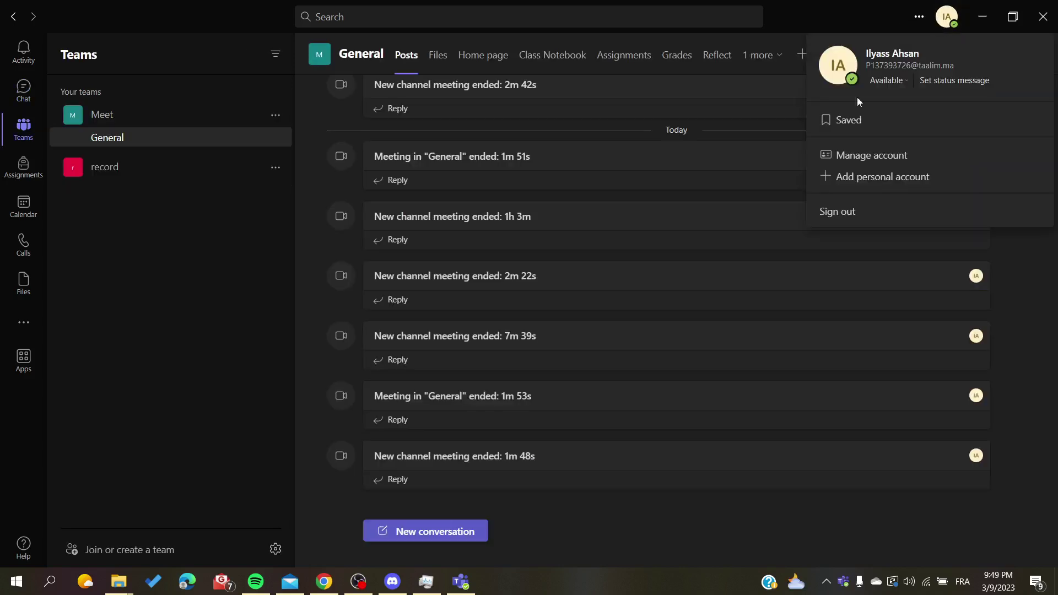
click(889, 158)
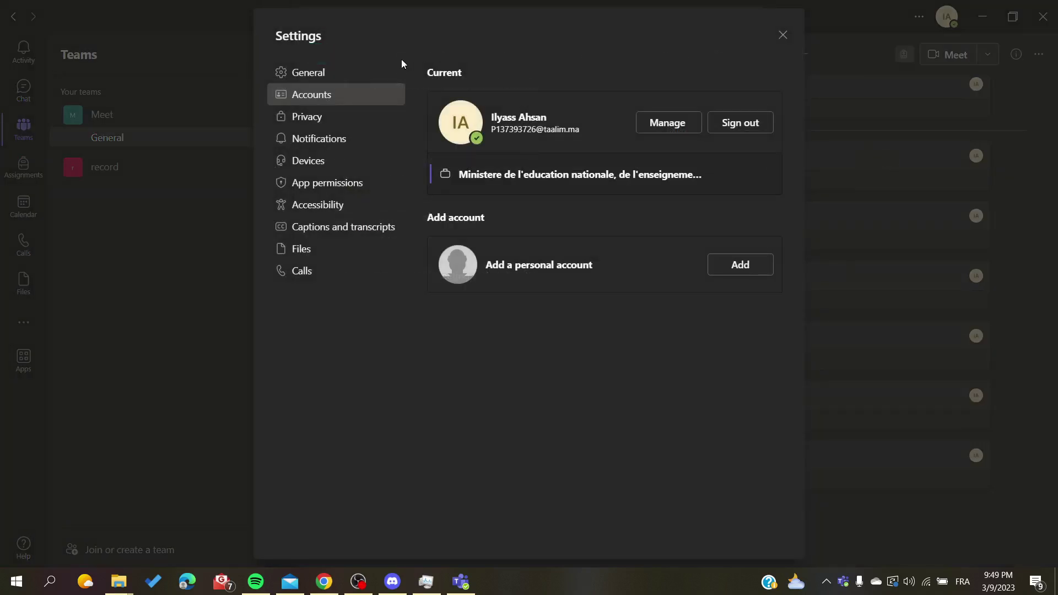
click(308, 164)
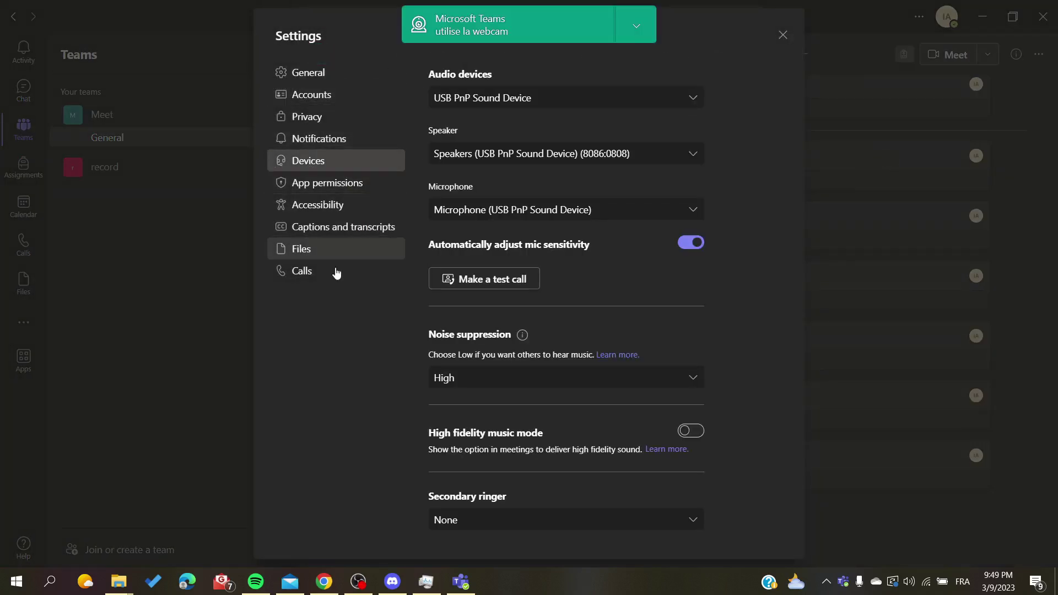
scroll(562, 456, down, 3)
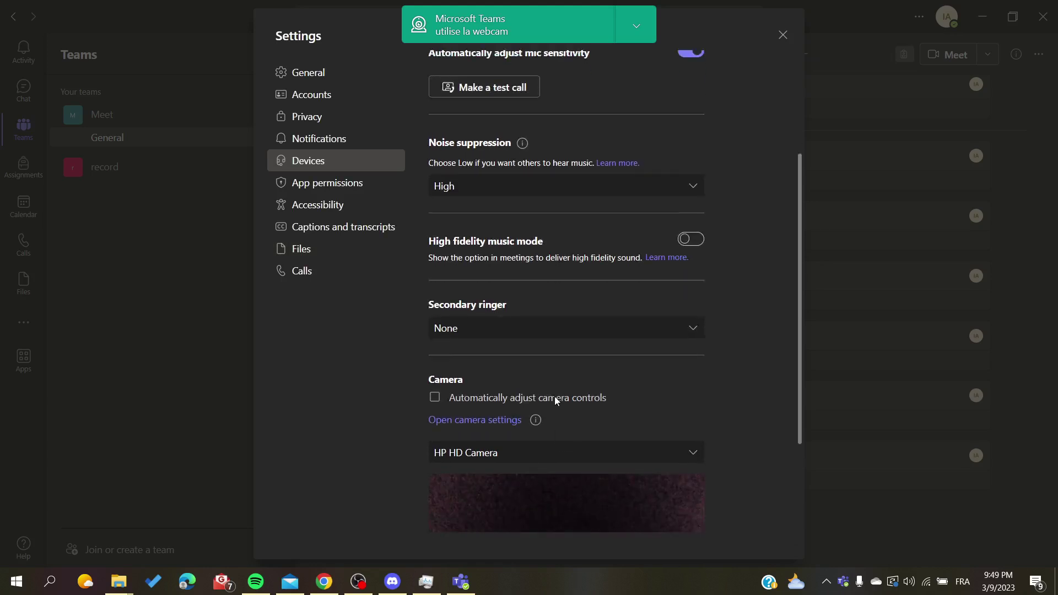
scroll(554, 397, down, 2)
scroll(616, 296, down, 1)
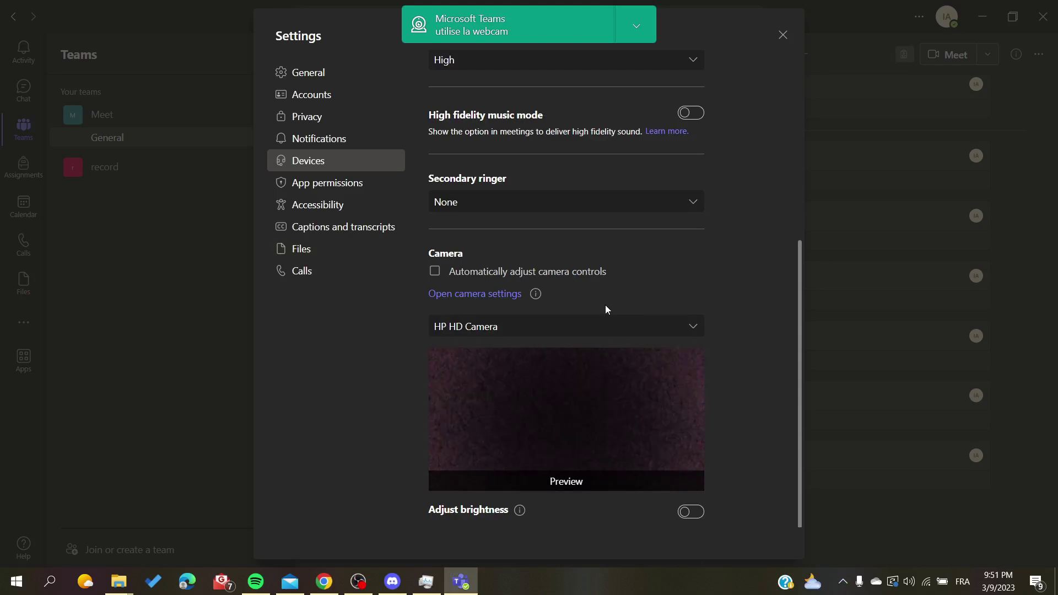
click(552, 328)
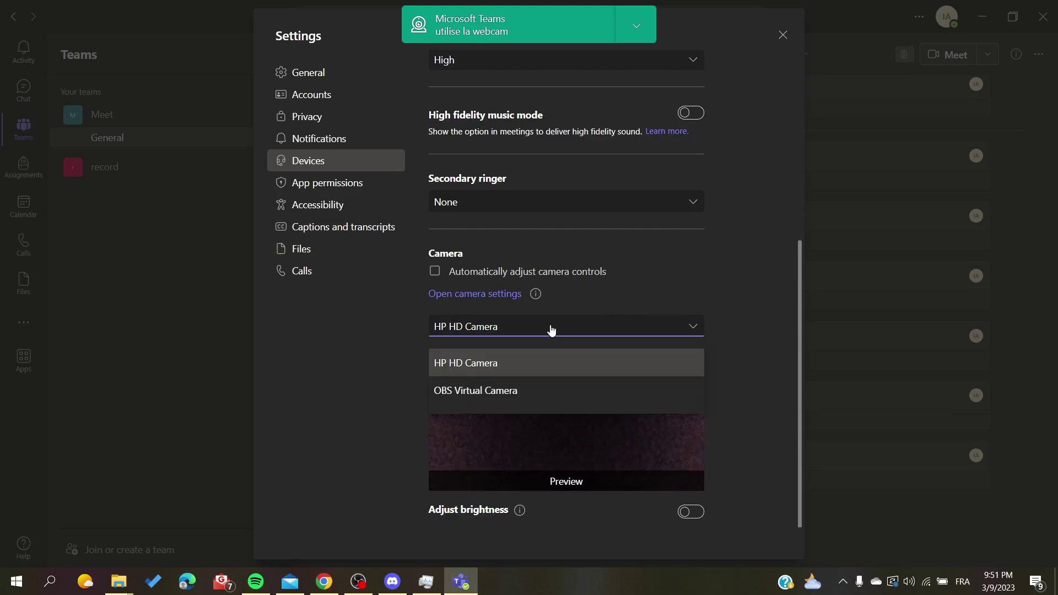
click(466, 364)
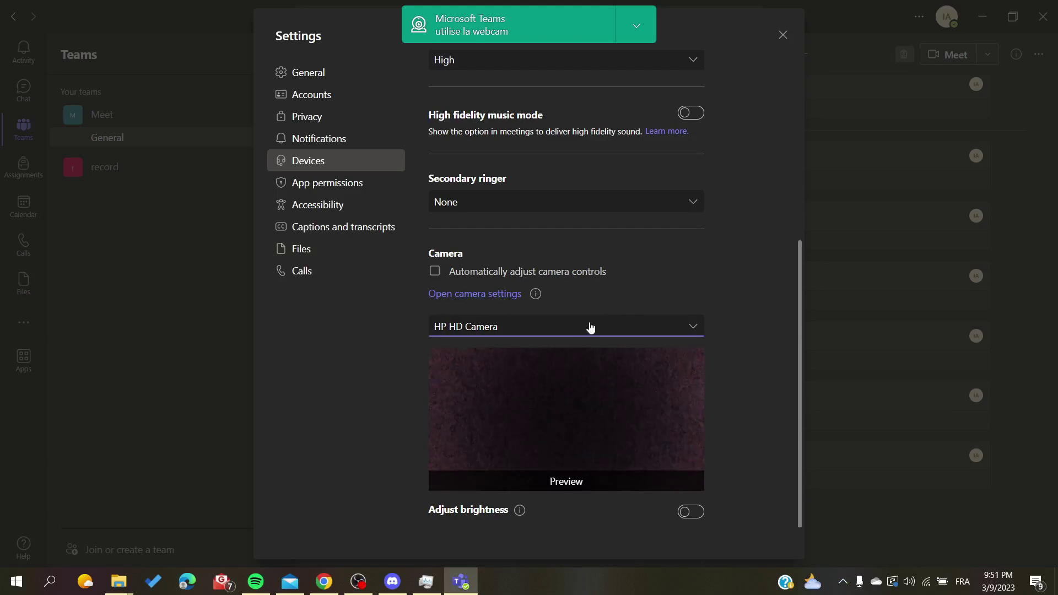
Close settings, start and join a General channel meeting with the camera off, skipping invites.
click(783, 34)
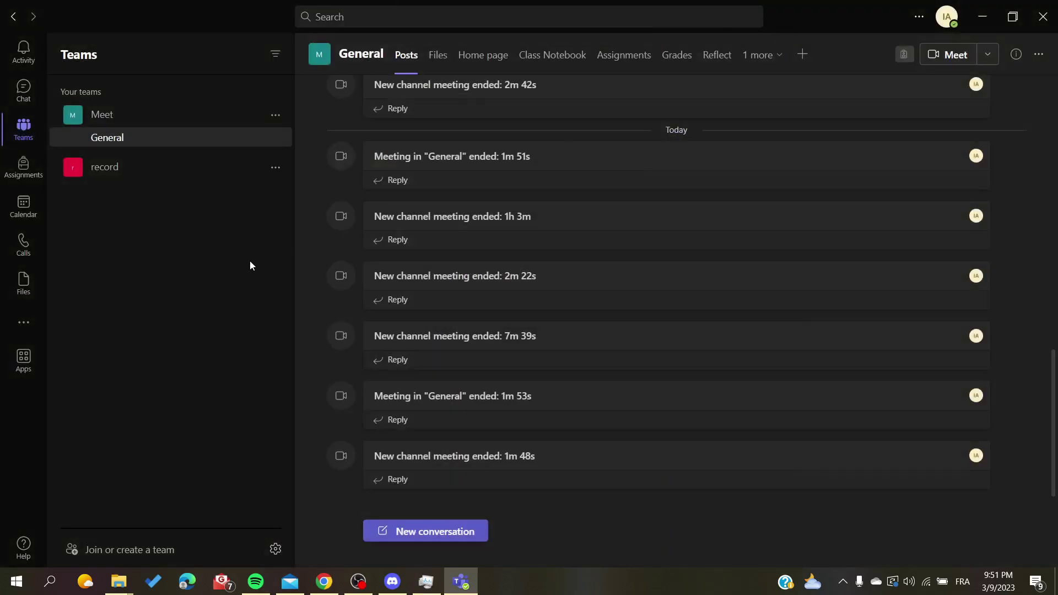
click(951, 55)
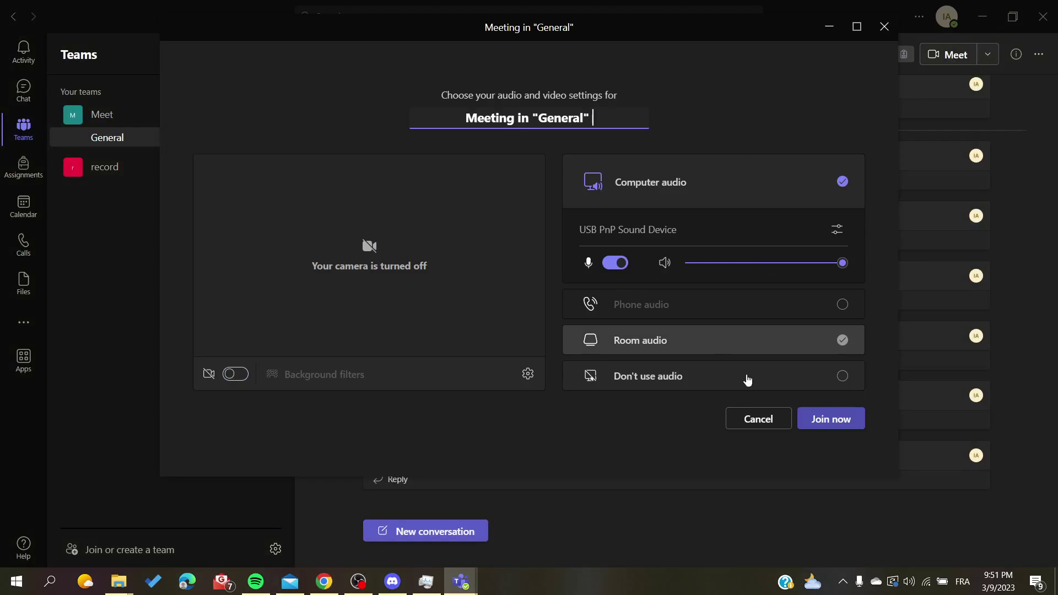
click(828, 422)
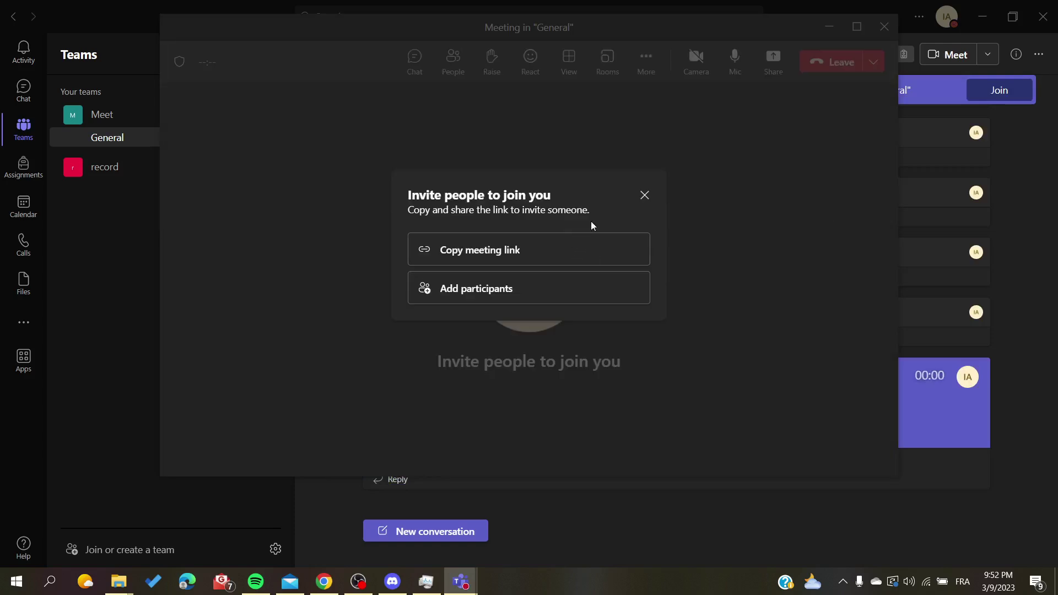
click(648, 197)
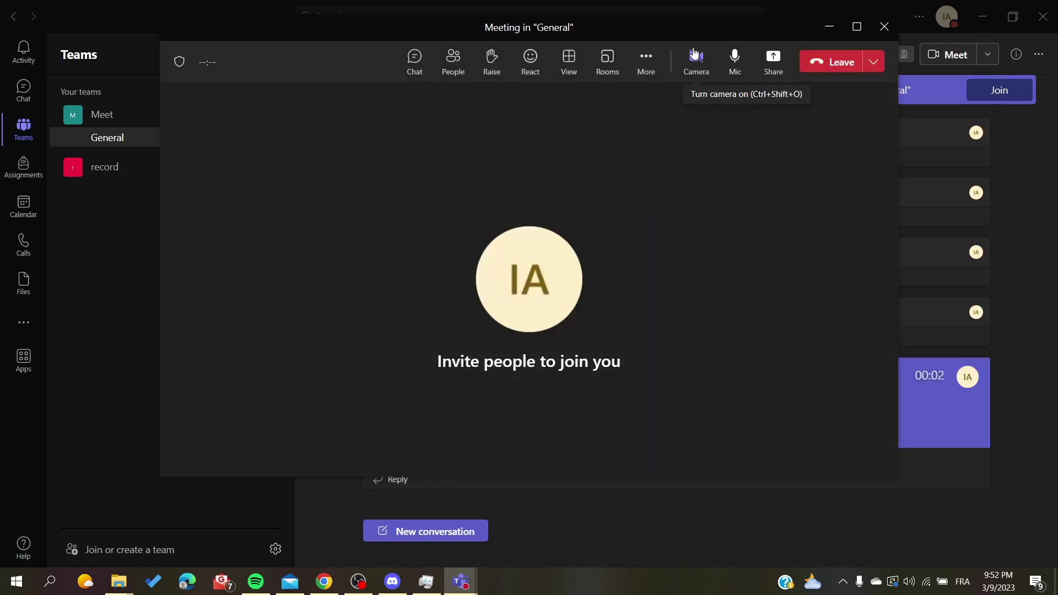
Bring up Device settings from the meeting's More options menu.
click(653, 62)
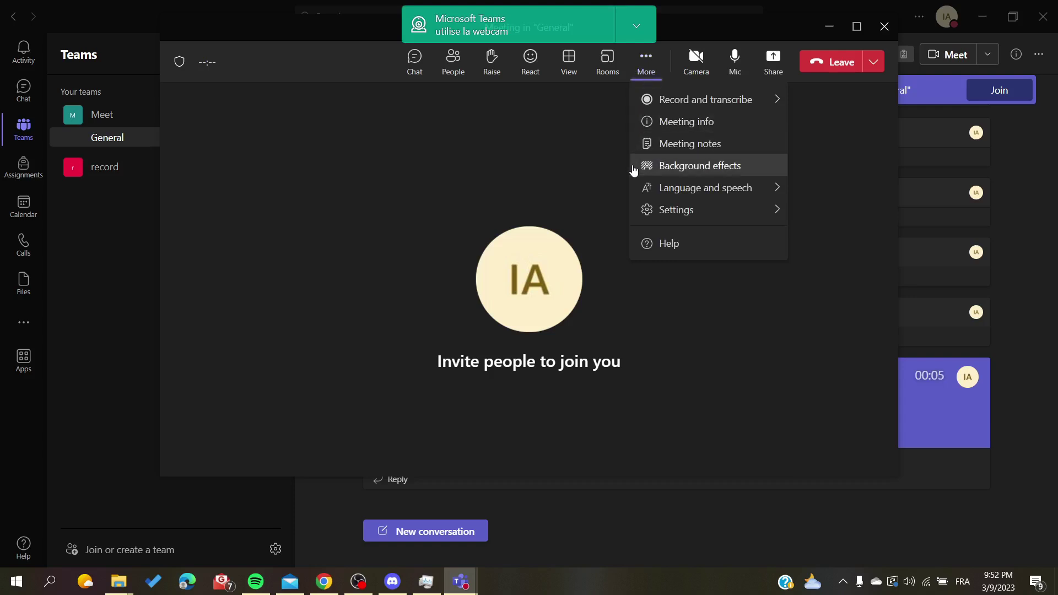
mouse_move(677, 210)
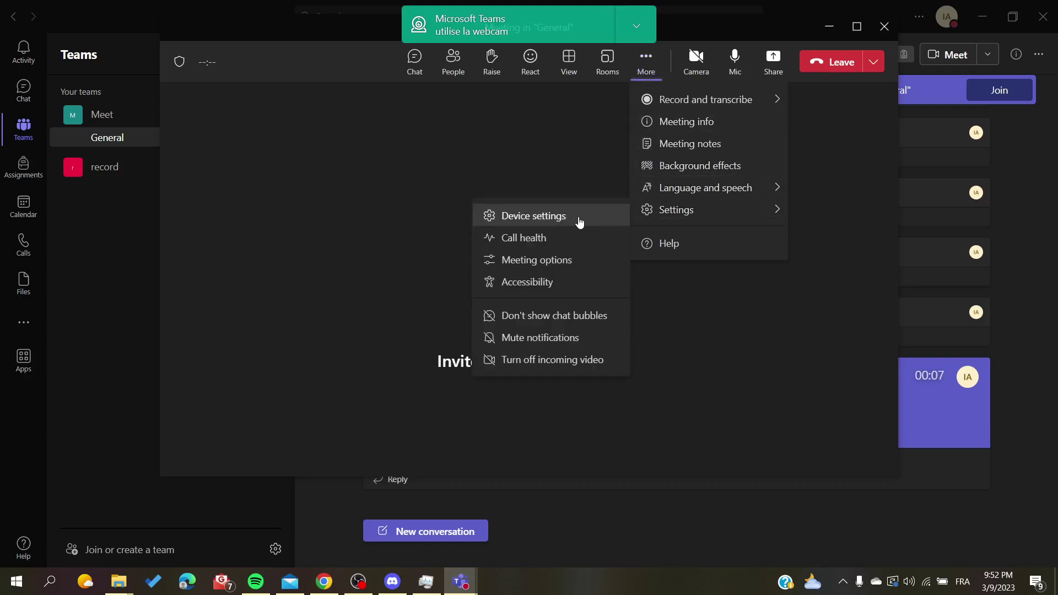
click(579, 217)
scroll(765, 202, down, 3)
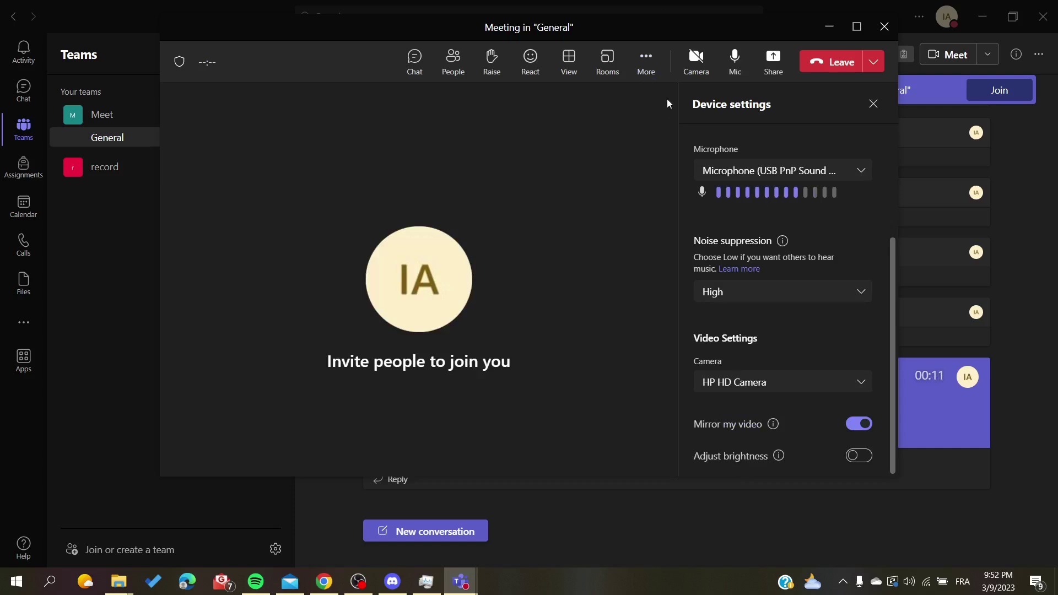
drag(717, 104, 784, 113)
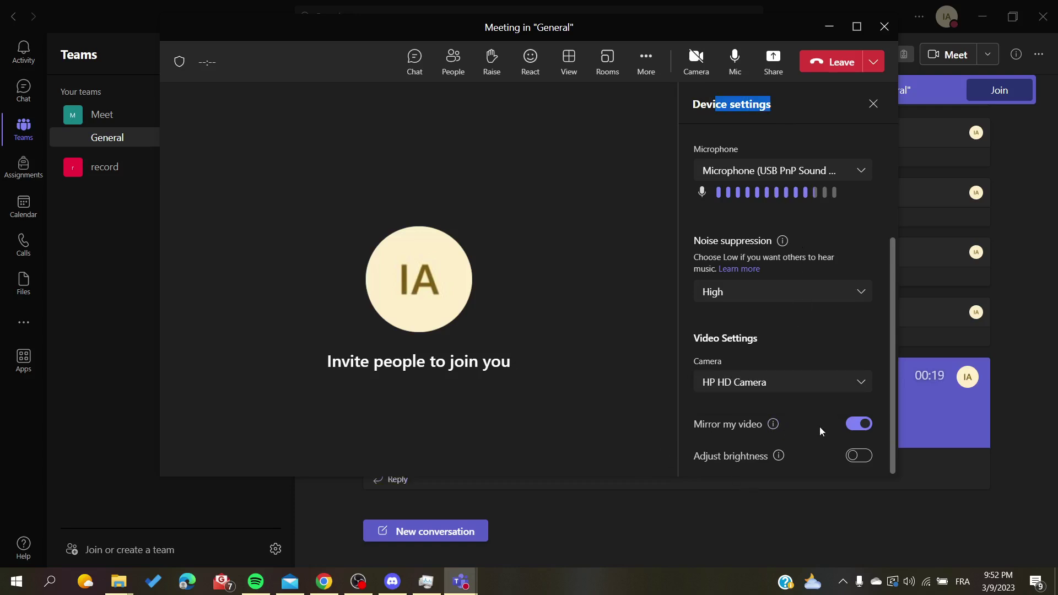
Toggle Mirror my video off, on, then off again, leaving it off.
click(864, 427)
click(853, 426)
drag(708, 424, 765, 430)
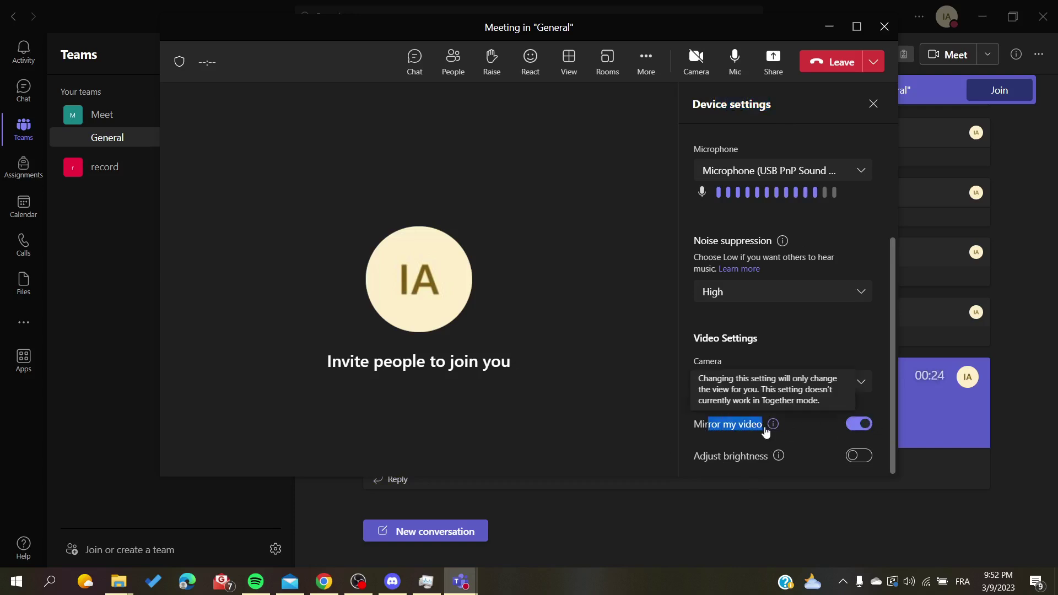
click(798, 429)
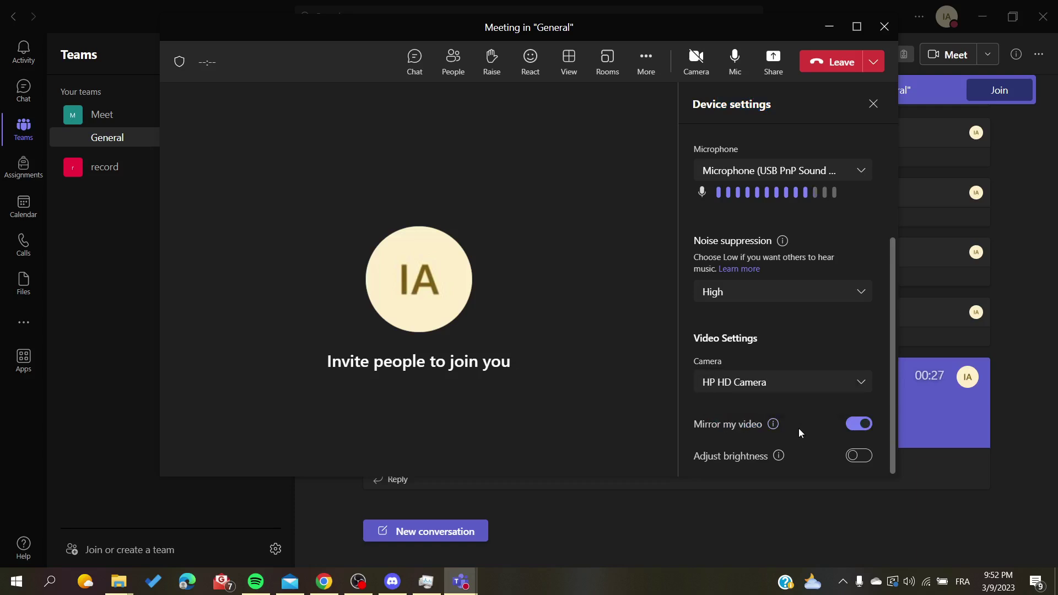
click(854, 424)
Dismiss the Device settings panel, leaving the empty General channel meeting on stage.
click(873, 104)
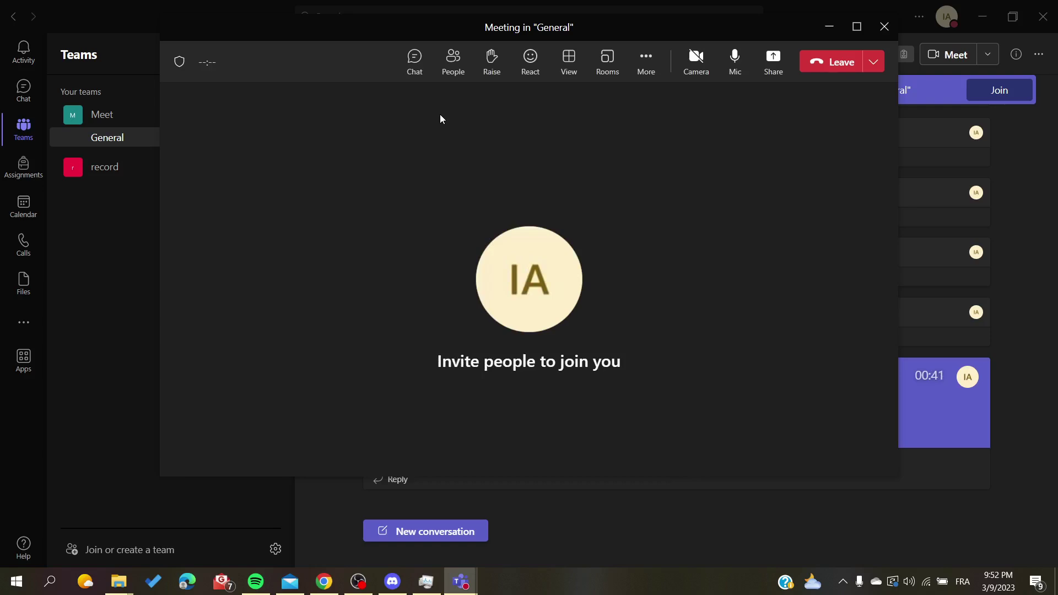